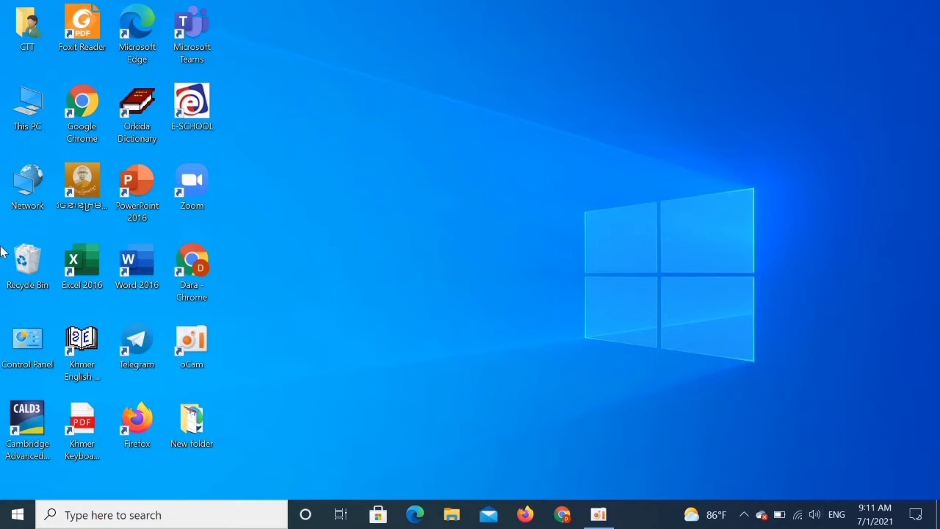
Step: Set the desktop icons to the large icon size
{"action": "right_click", "coordinate": [315, 104]}
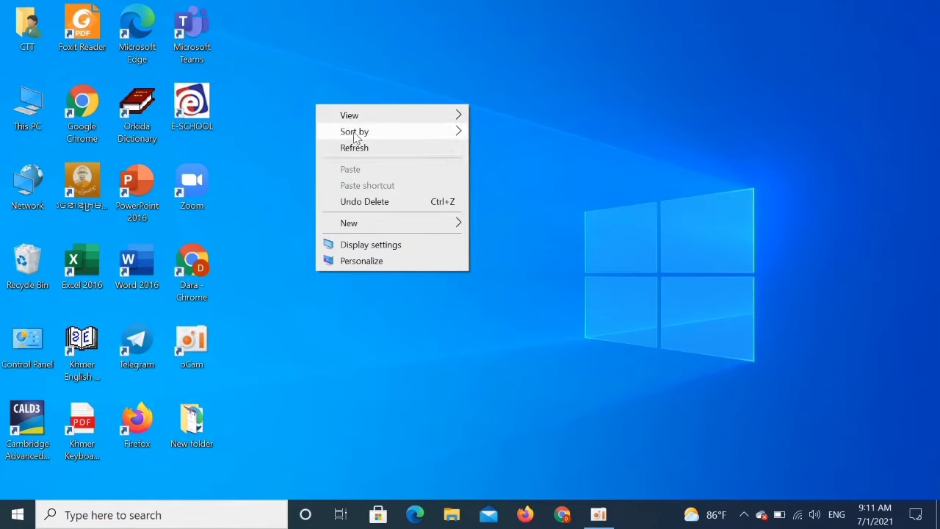
{"action": "mouse_move", "coordinate": [361, 115]}
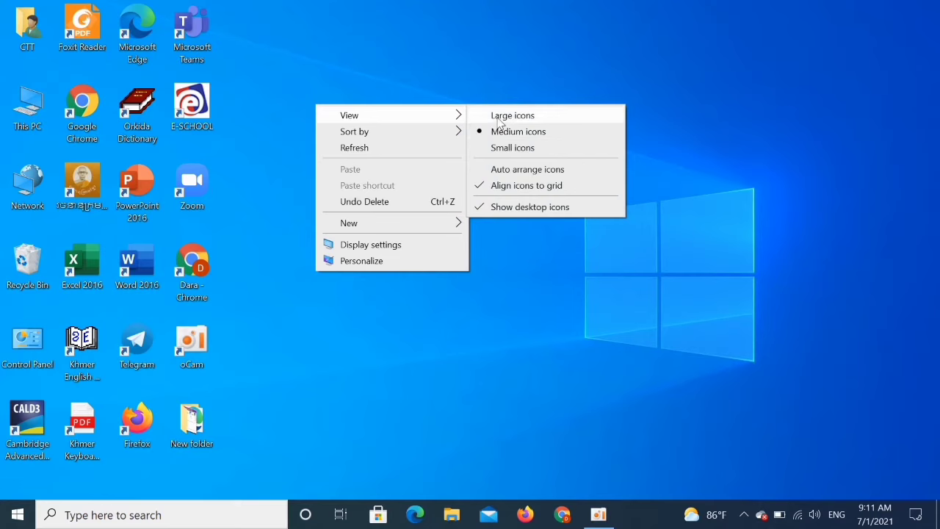
{"action": "left_click", "coordinate": [499, 117]}
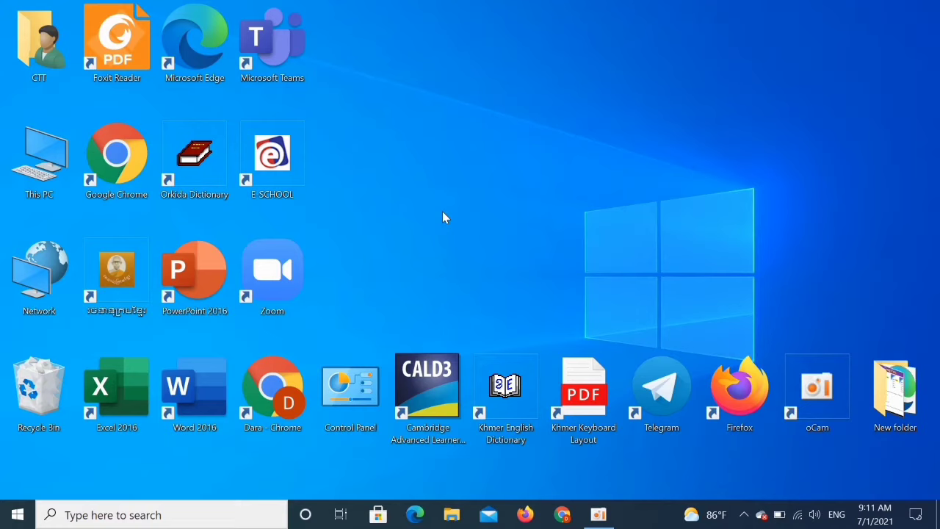
Step: Open the Language page of the Windows Time & Language settings and look over its options
{"action": "left_click", "coordinate": [10, 518]}
{"action": "mouse_move", "coordinate": [30, 447]}
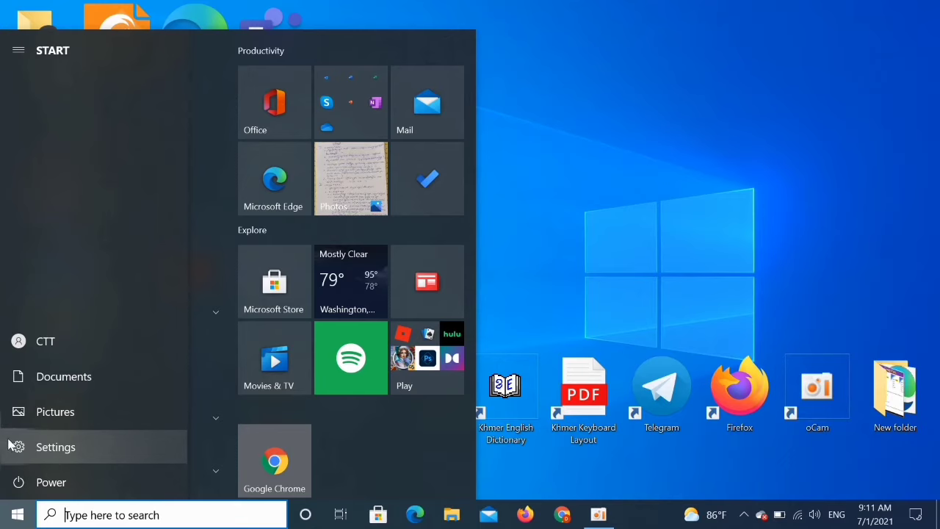
{"action": "left_click", "coordinate": [14, 447]}
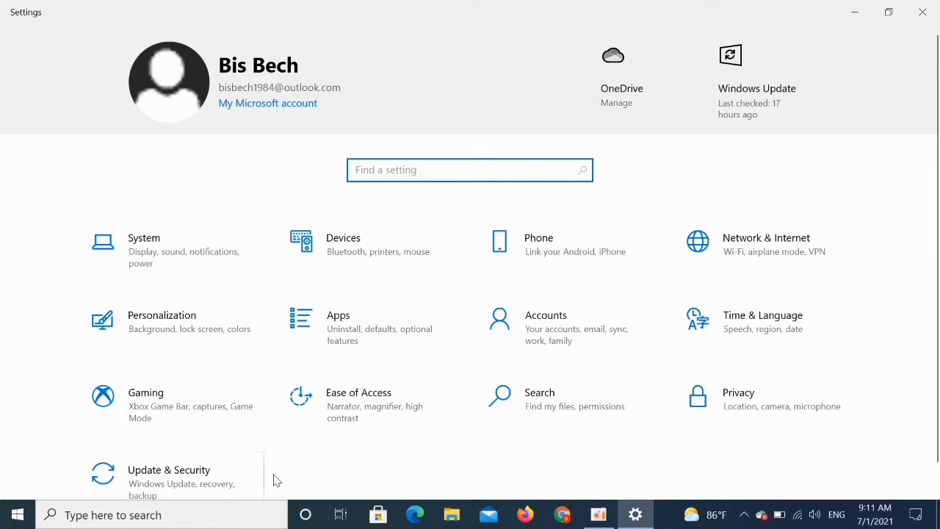
{"action": "left_click", "coordinate": [729, 332]}
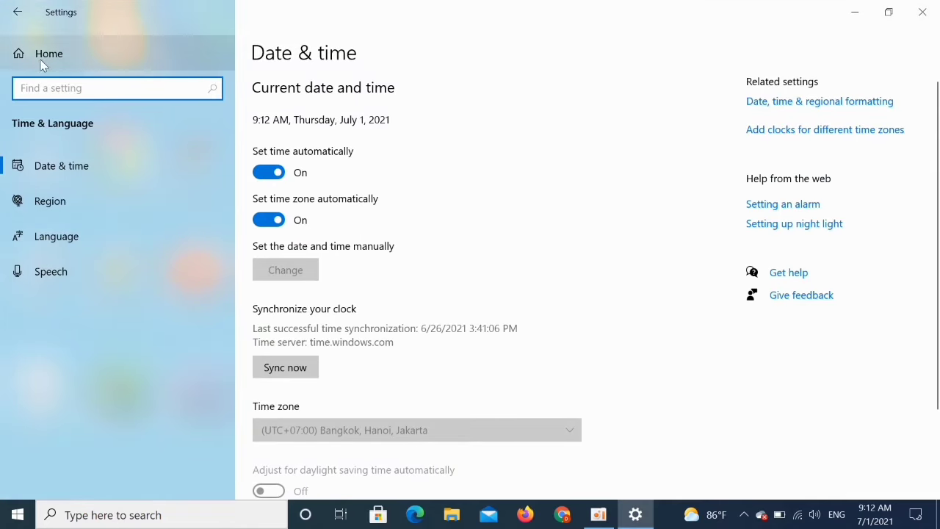
{"action": "left_click", "coordinate": [54, 239]}
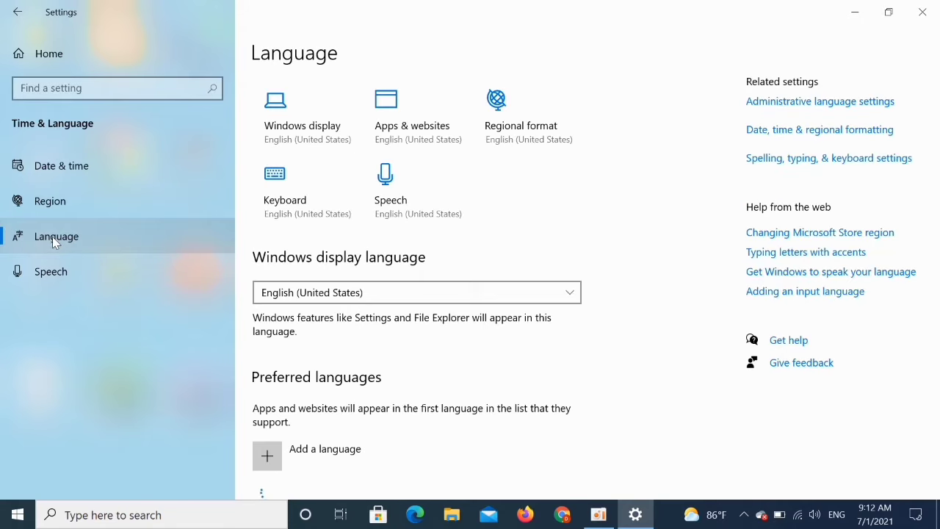
{"action": "scroll", "coordinate": [489, 191], "scroll_direction": "down", "scroll_amount": 2}
{"action": "scroll", "coordinate": [491, 194], "scroll_direction": "up", "scroll_amount": 2}
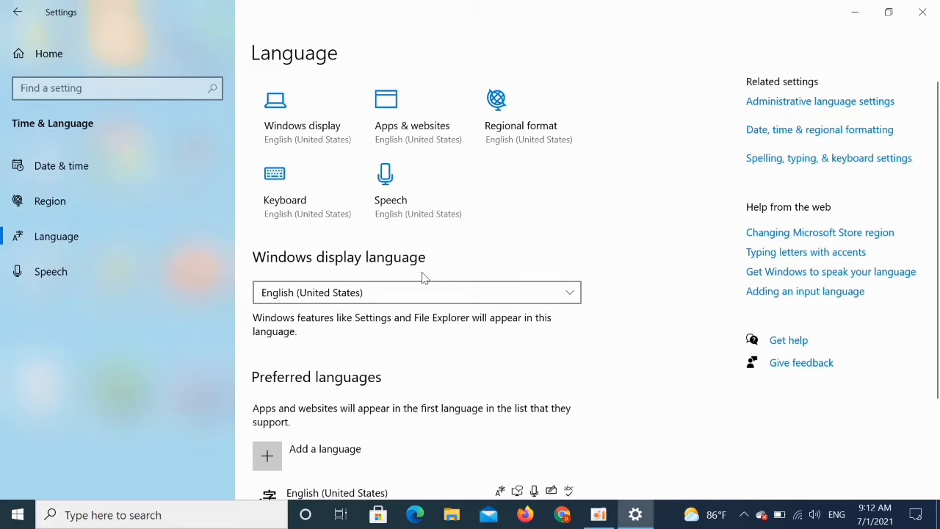
Step: Set the Windows display language to ភាសាខ្មែរ (Khmer) and answer the sign-out question
{"action": "left_click", "coordinate": [566, 301]}
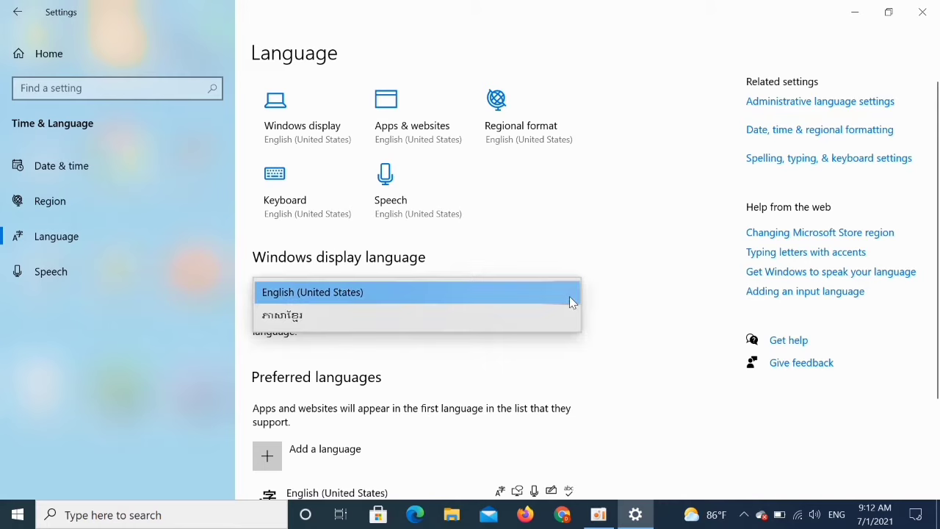
{"action": "left_click", "coordinate": [351, 314]}
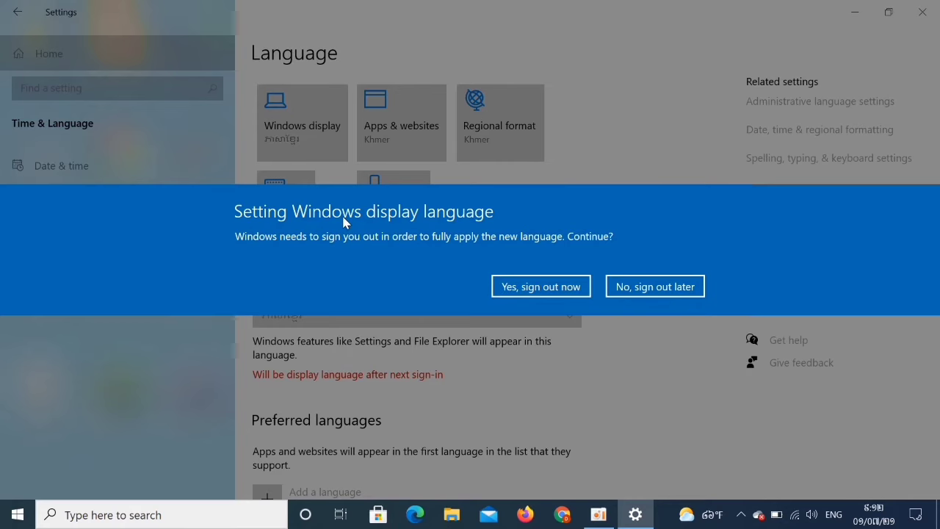
{"action": "left_click", "coordinate": [551, 288]}
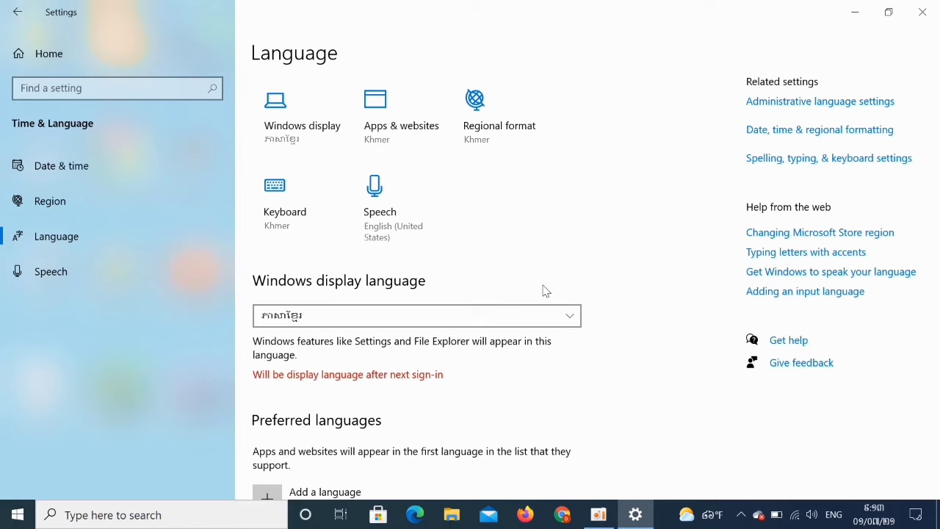
Step: Set the Windows display language back to English (United States)
{"action": "left_click", "coordinate": [568, 316]}
{"action": "left_click", "coordinate": [499, 293]}
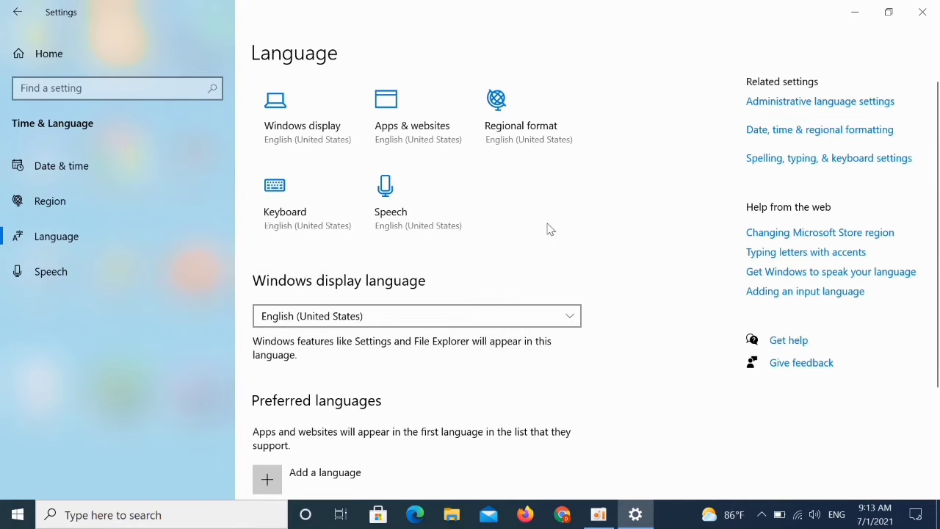
Step: View the preferred languages and the start of the list of installable languages, and close that list without choosing one
{"action": "scroll", "coordinate": [547, 228], "scroll_direction": "down", "scroll_amount": 3}
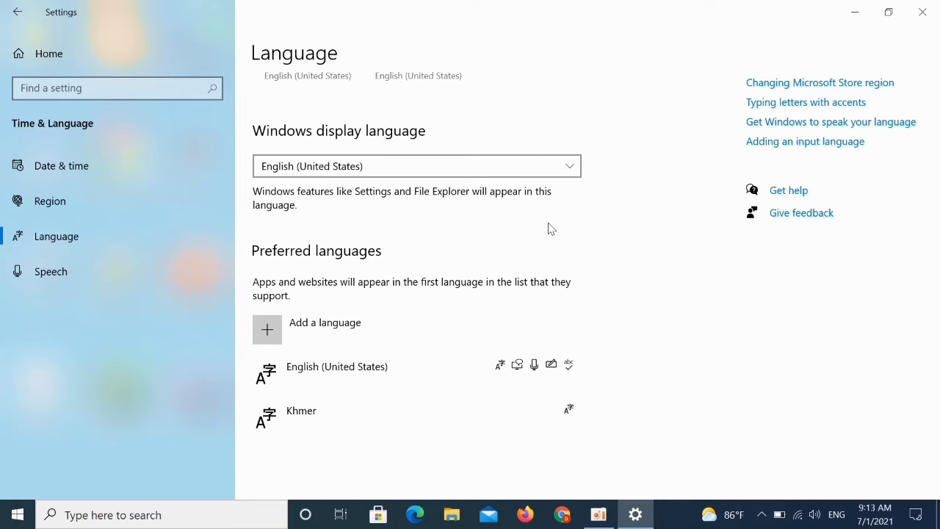
{"action": "scroll", "coordinate": [551, 229], "scroll_direction": "down", "scroll_amount": 1}
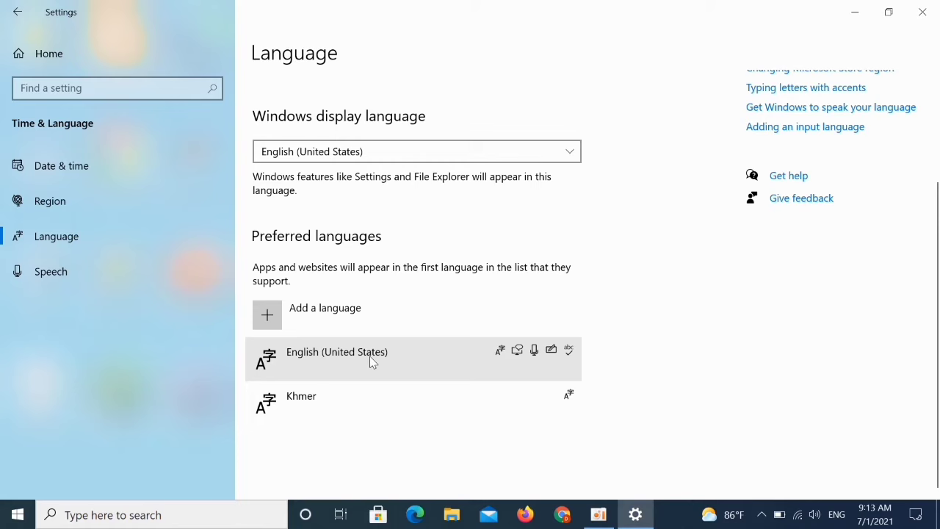
{"action": "left_click", "coordinate": [268, 316]}
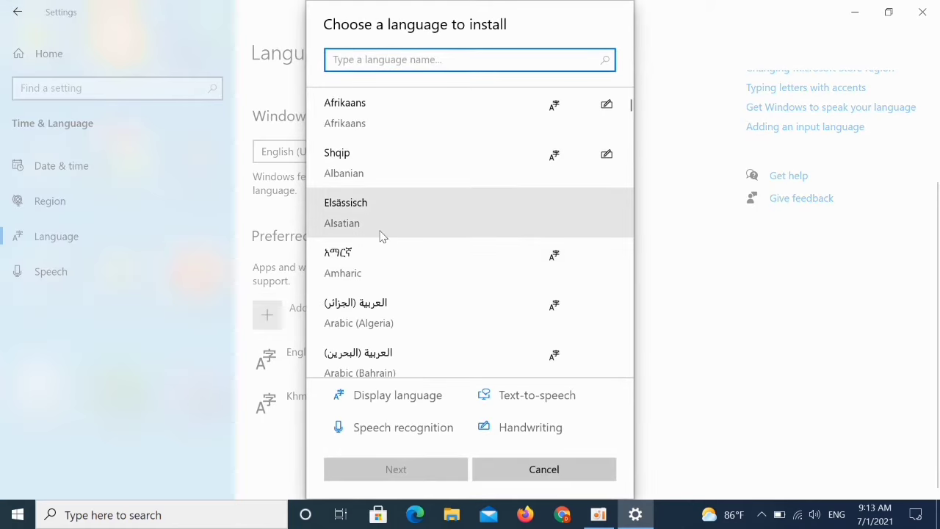
{"action": "scroll", "coordinate": [407, 202], "scroll_direction": "down", "scroll_amount": 2}
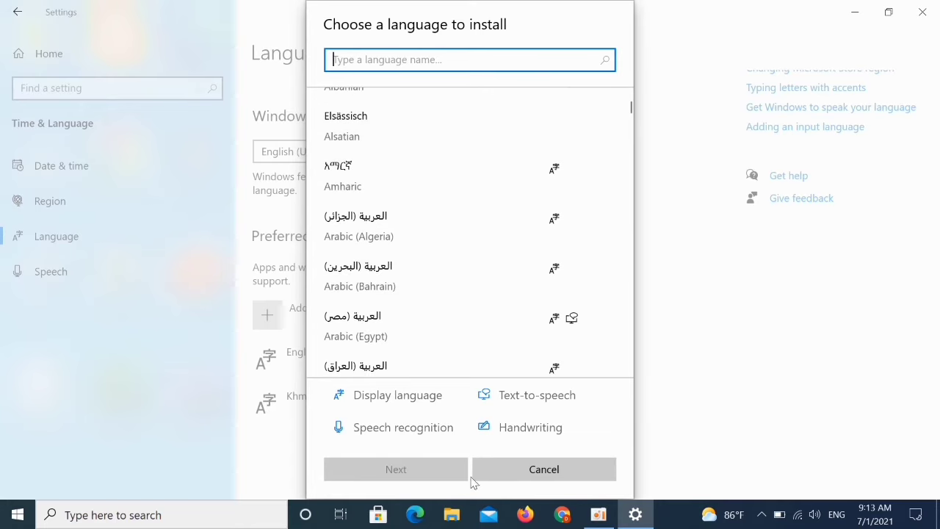
{"action": "left_click", "coordinate": [520, 468]}
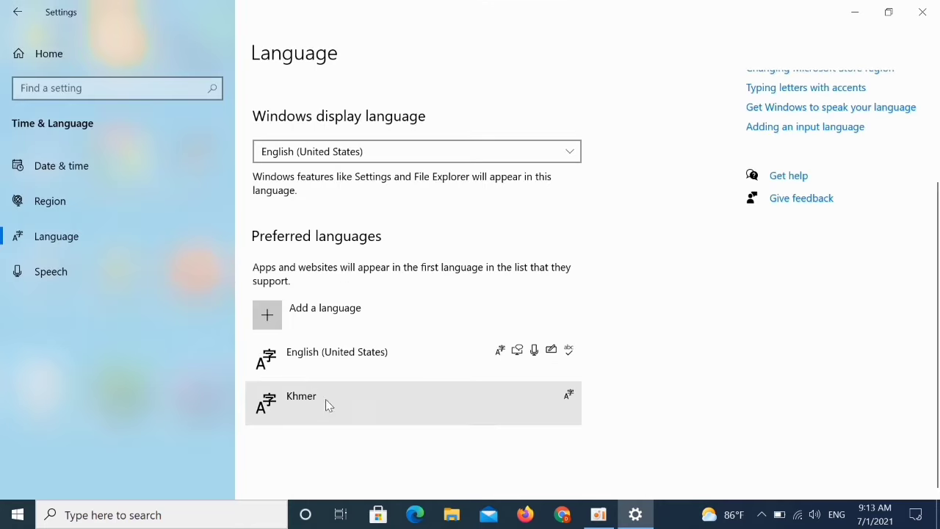
Step: Reopen the list of languages to install and browse it from the beginning down to the French and Frisian entries
{"action": "left_click", "coordinate": [265, 316]}
{"action": "scroll", "coordinate": [496, 181], "scroll_direction": "down", "scroll_amount": 10}
{"action": "scroll", "coordinate": [495, 181], "scroll_direction": "down", "scroll_amount": 3}
{"action": "scroll", "coordinate": [496, 181], "scroll_direction": "down", "scroll_amount": 8}
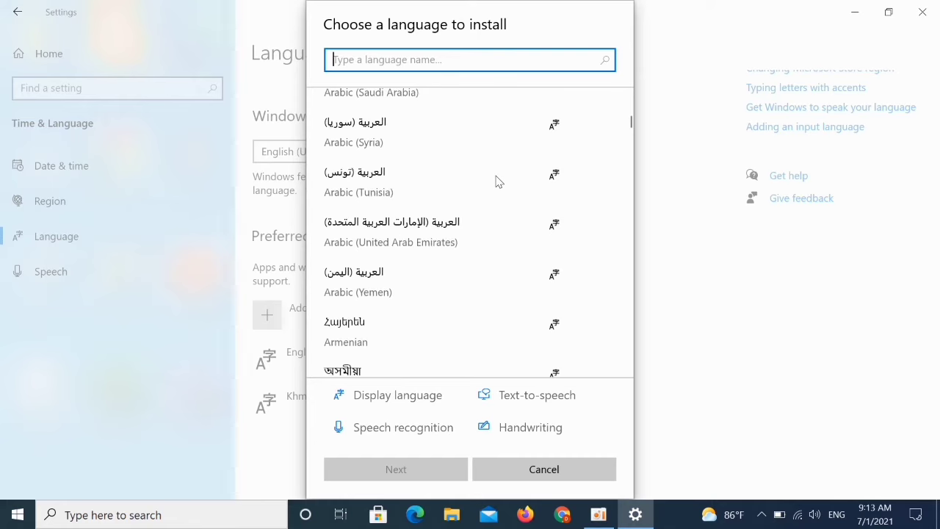
{"action": "scroll", "coordinate": [495, 181], "scroll_direction": "down", "scroll_amount": 10}
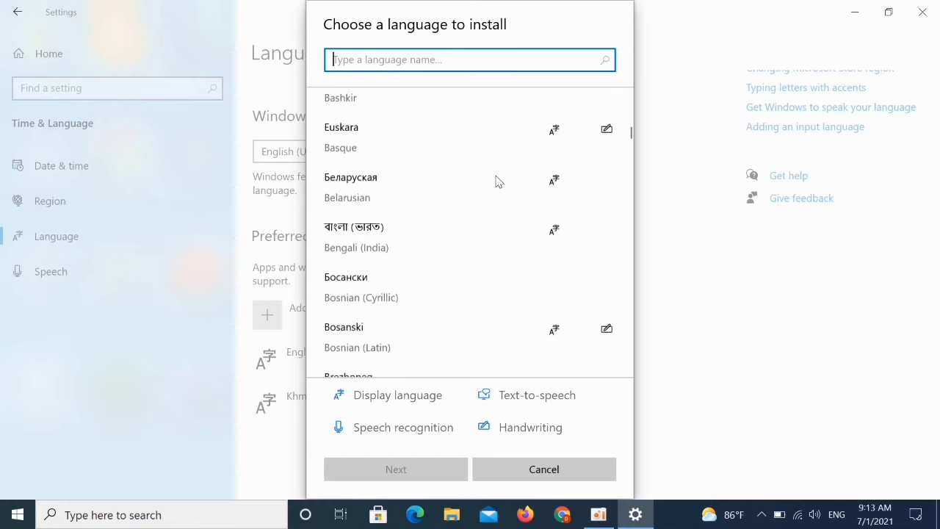
{"action": "scroll", "coordinate": [495, 181], "scroll_direction": "down", "scroll_amount": 6}
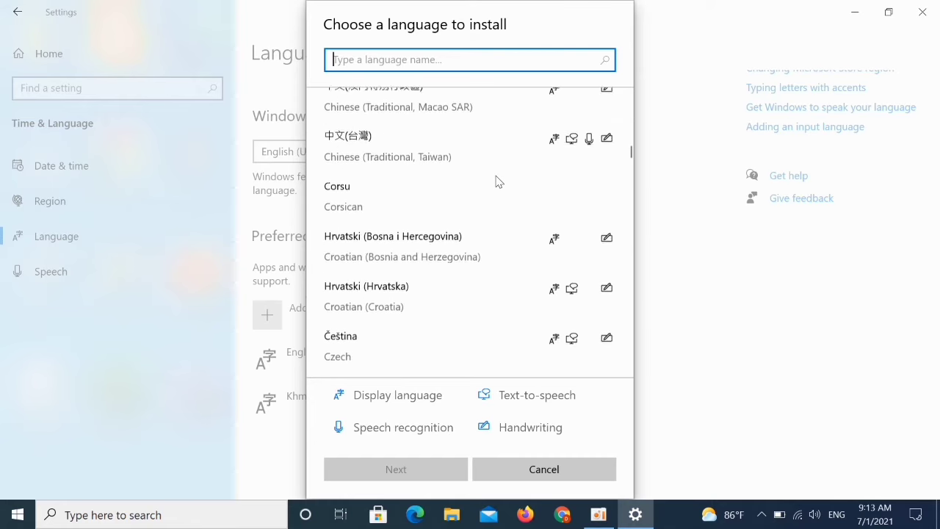
{"action": "scroll", "coordinate": [495, 181], "scroll_direction": "down", "scroll_amount": 5}
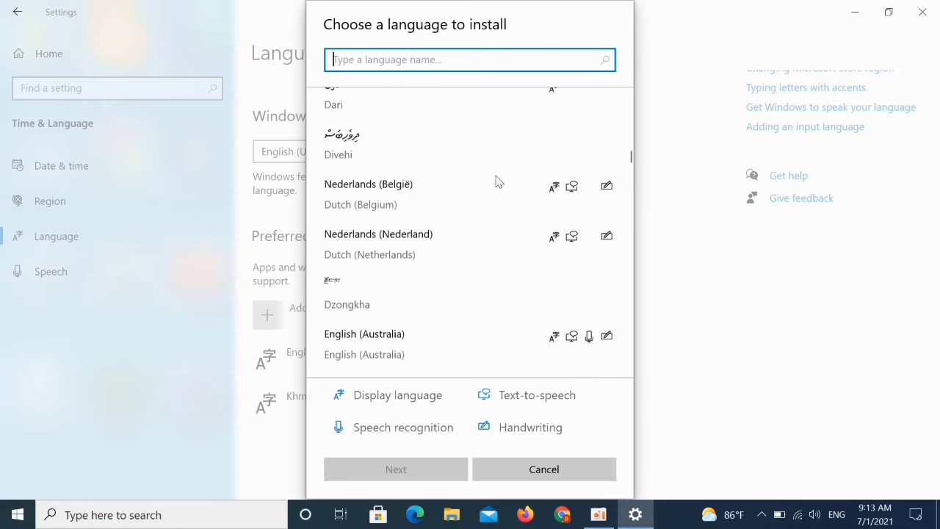
{"action": "scroll", "coordinate": [495, 182], "scroll_direction": "down", "scroll_amount": 8}
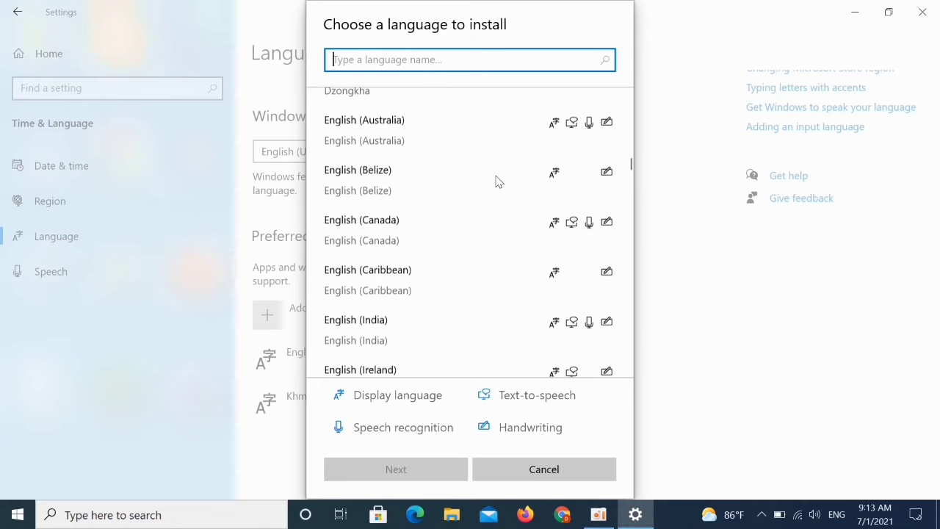
{"action": "scroll", "coordinate": [496, 181], "scroll_direction": "down", "scroll_amount": 5}
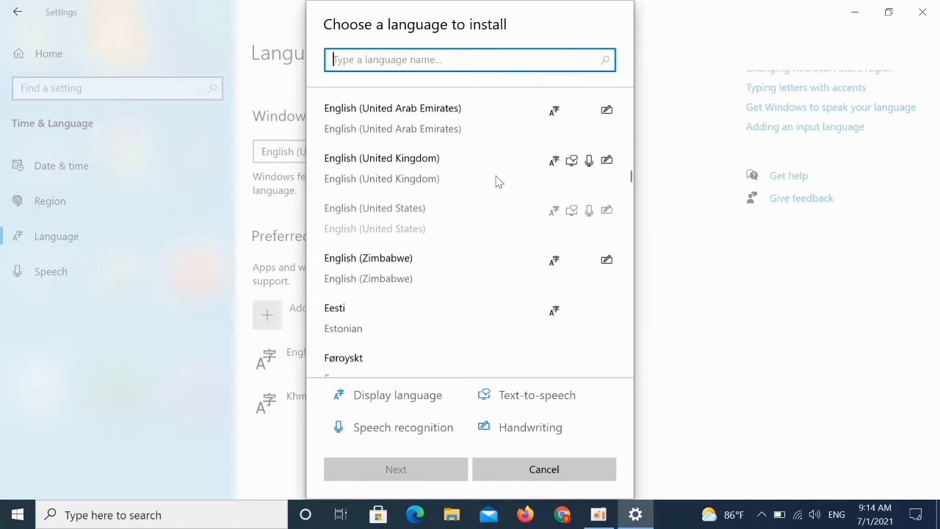
{"action": "scroll", "coordinate": [495, 181], "scroll_direction": "down", "scroll_amount": 2}
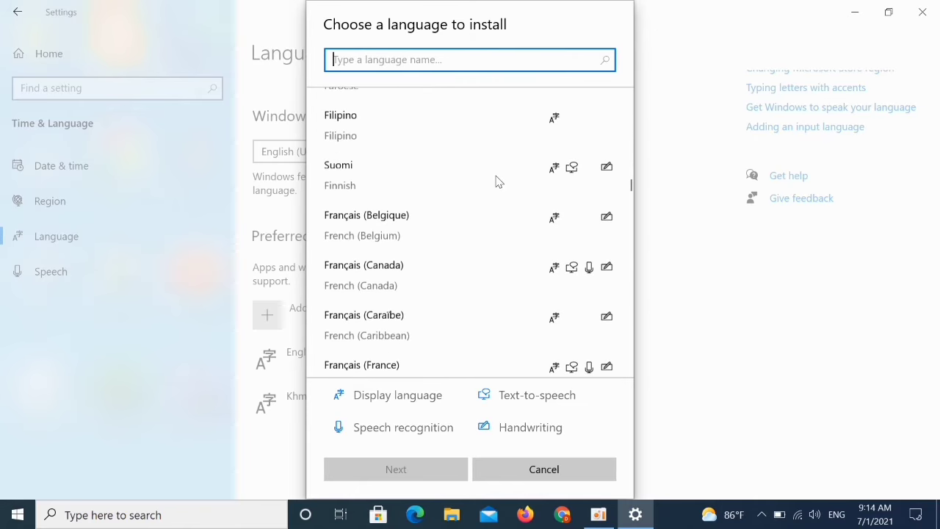
{"action": "scroll", "coordinate": [434, 268], "scroll_direction": "down", "scroll_amount": 7}
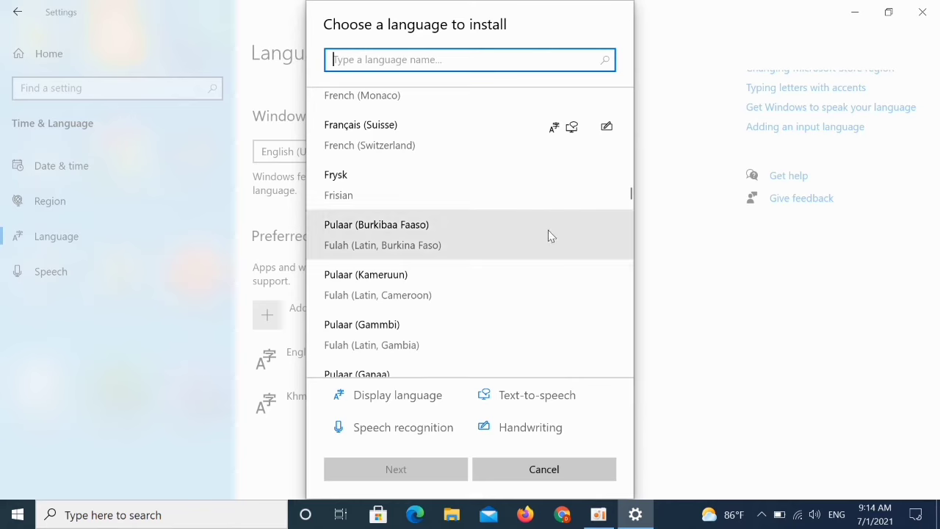
Step: Choose Frysk (Frisian) as the language to install, proceed to its language features, and cancel the installation
{"action": "left_click", "coordinate": [427, 184]}
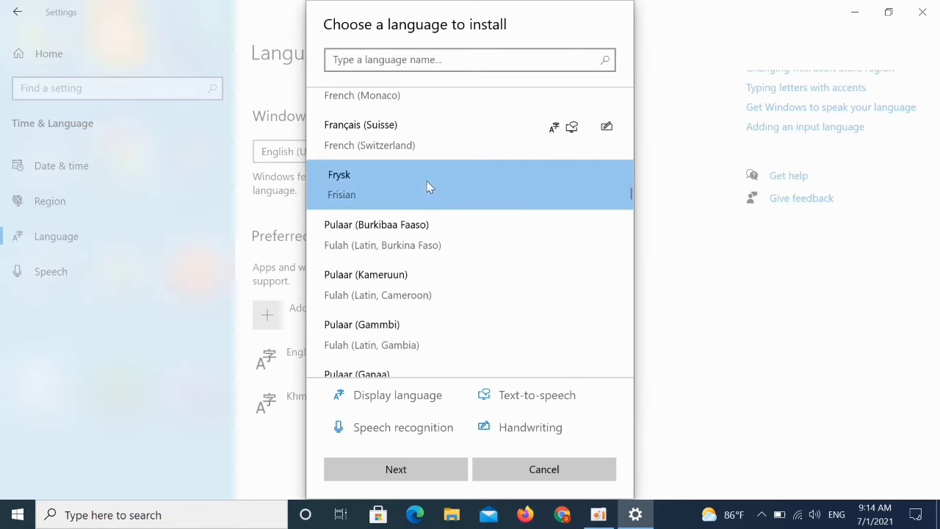
{"action": "left_click", "coordinate": [415, 468]}
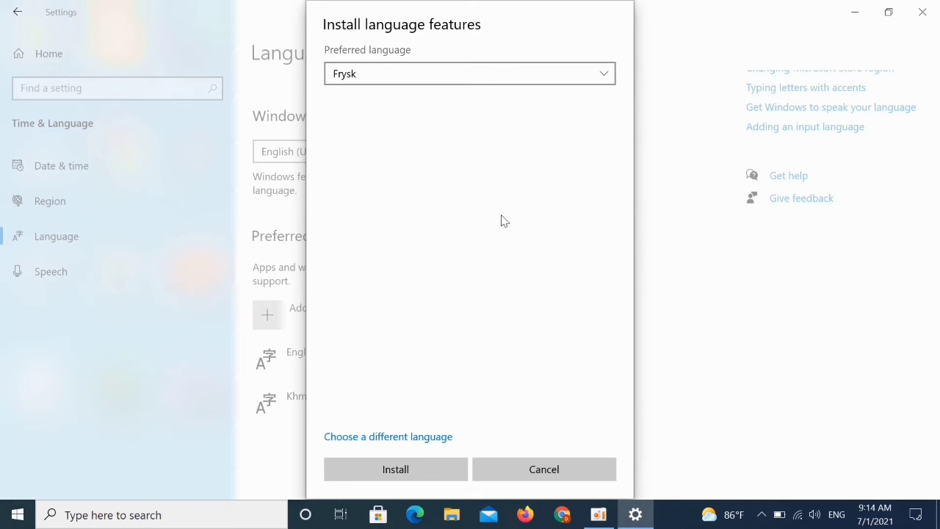
{"action": "left_click", "coordinate": [570, 473]}
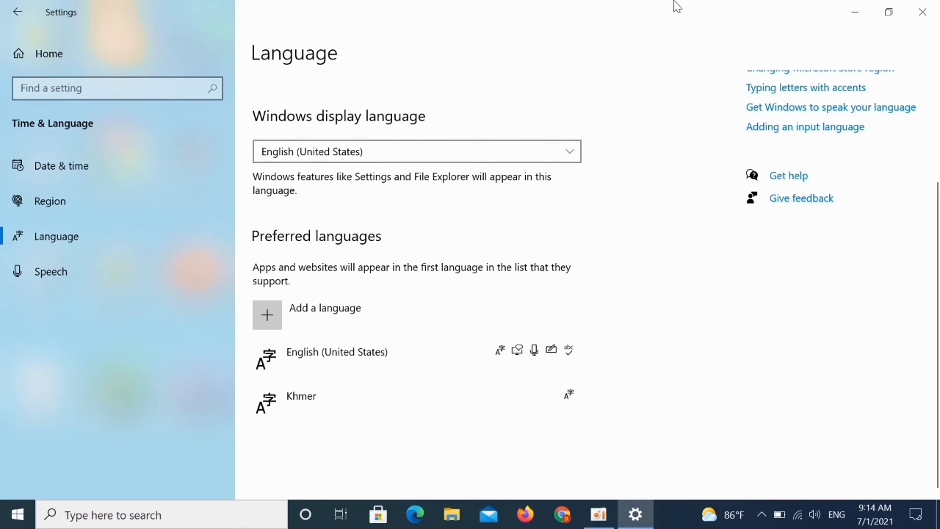
Step: Minimize the Settings window, check the desktop's icon view options, and leave them as they are
{"action": "left_click", "coordinate": [854, 12]}
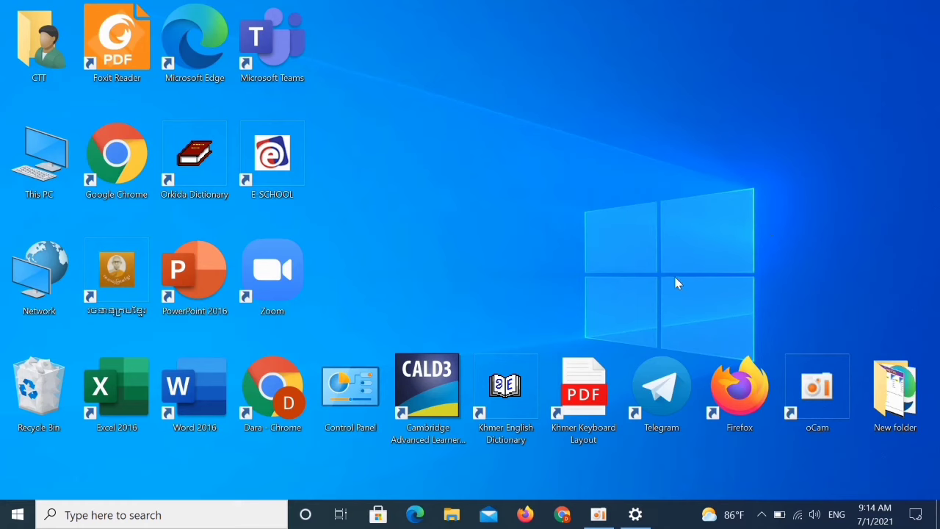
{"action": "right_click", "coordinate": [433, 33]}
{"action": "mouse_move", "coordinate": [443, 48]}
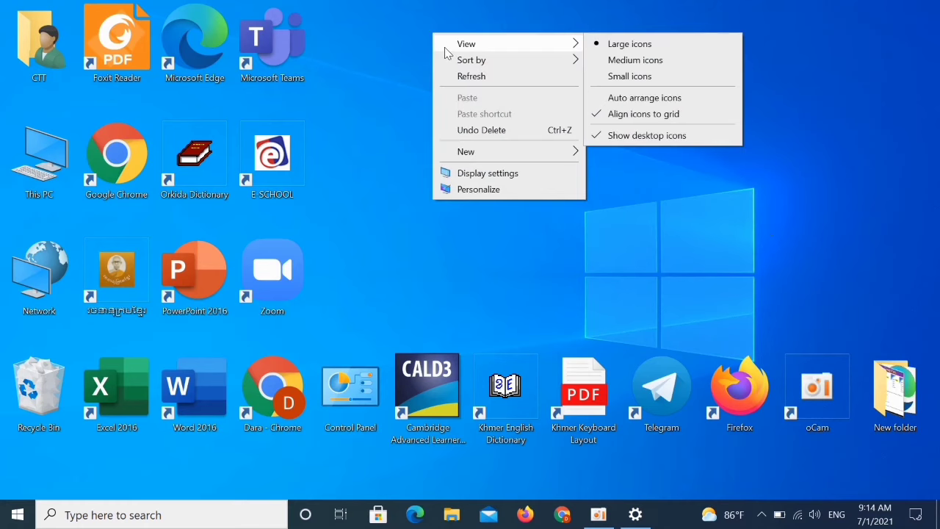
{"action": "right_click", "coordinate": [424, 30]}
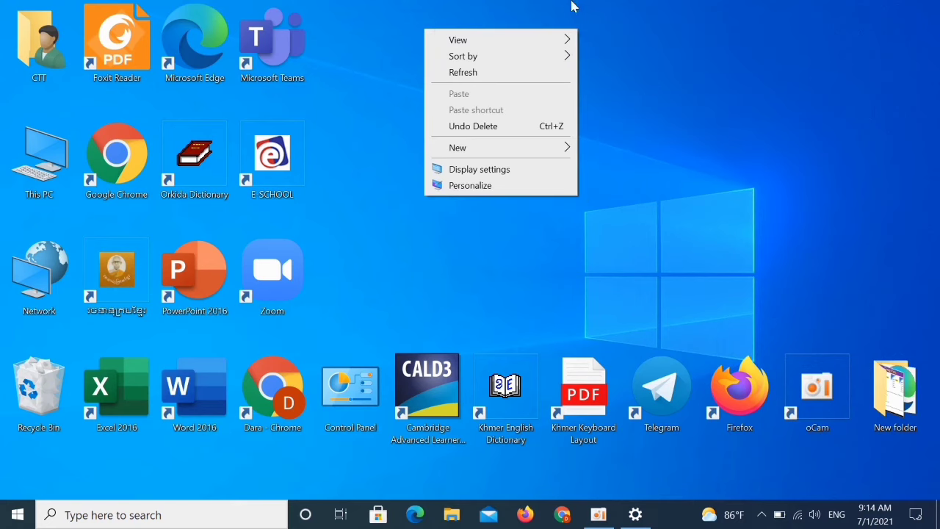
{"action": "left_click", "coordinate": [876, 448]}
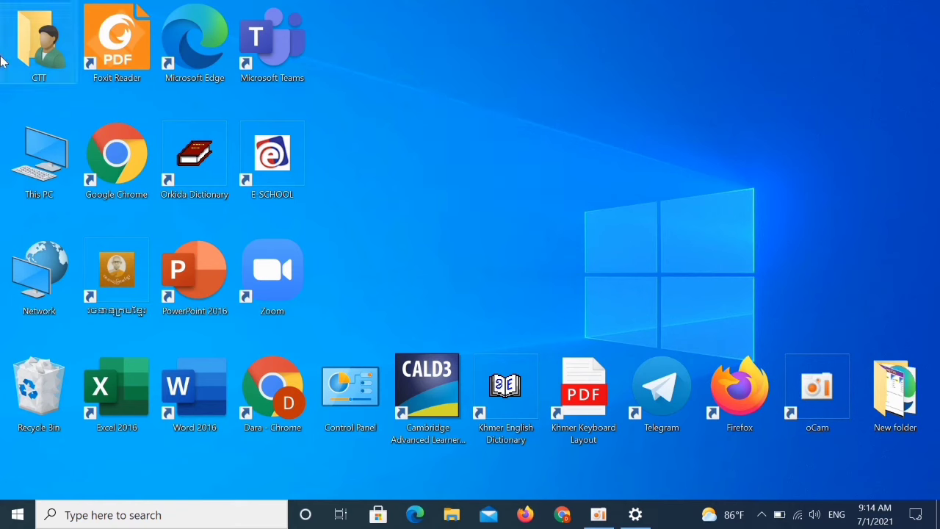